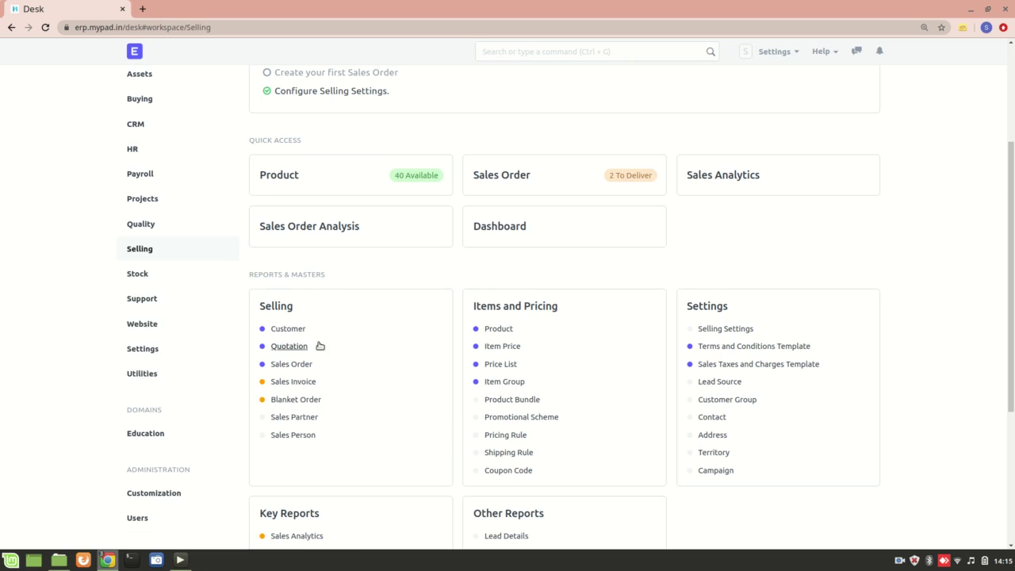
- Search 'auth' to reach the Authorization Rule list and start a blank new rule for company MyPad
scroll(318, 346, down, 2)
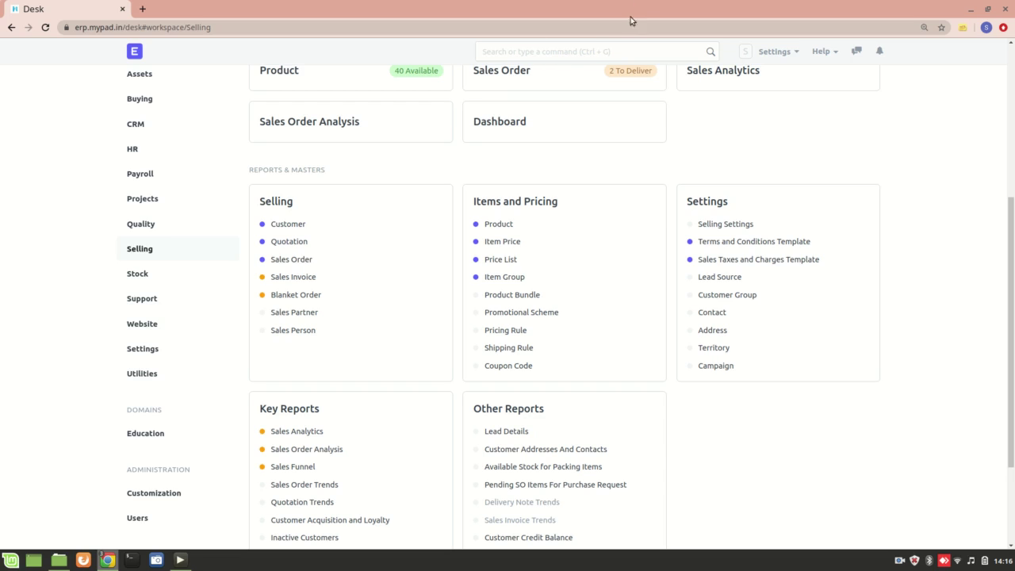
click(605, 47)
text(auth)
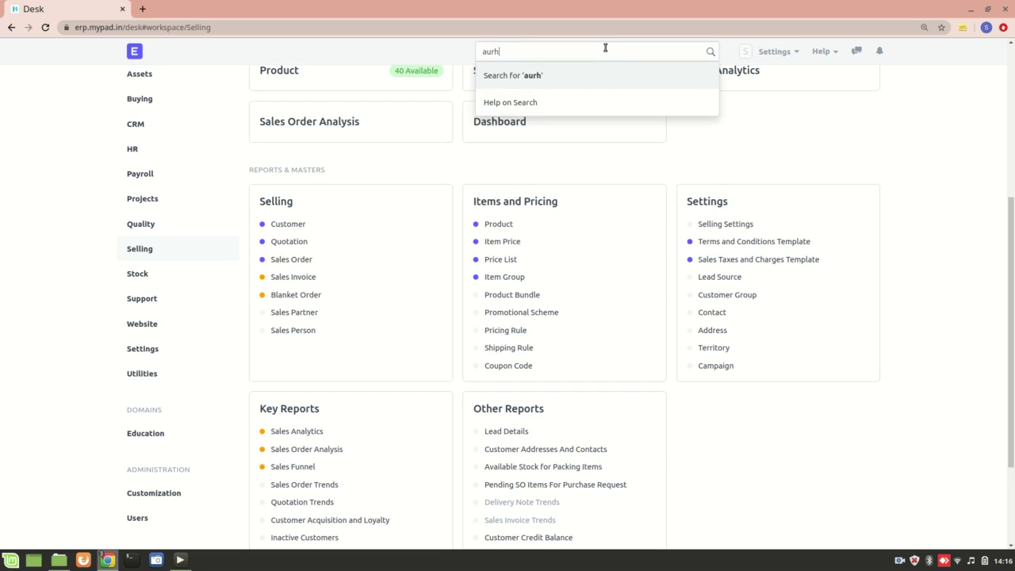
key(BackSpace)
text(h)
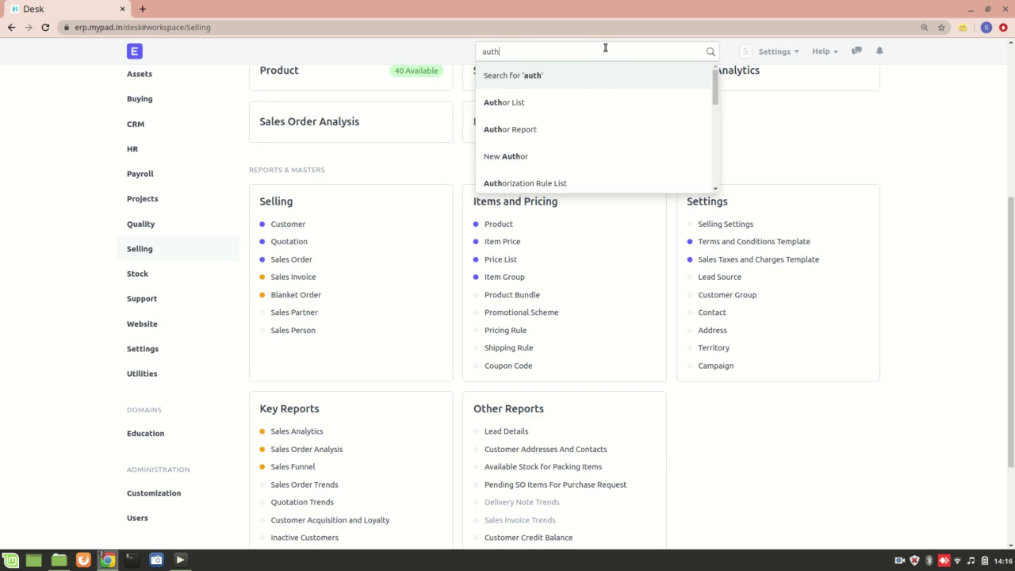
click(632, 182)
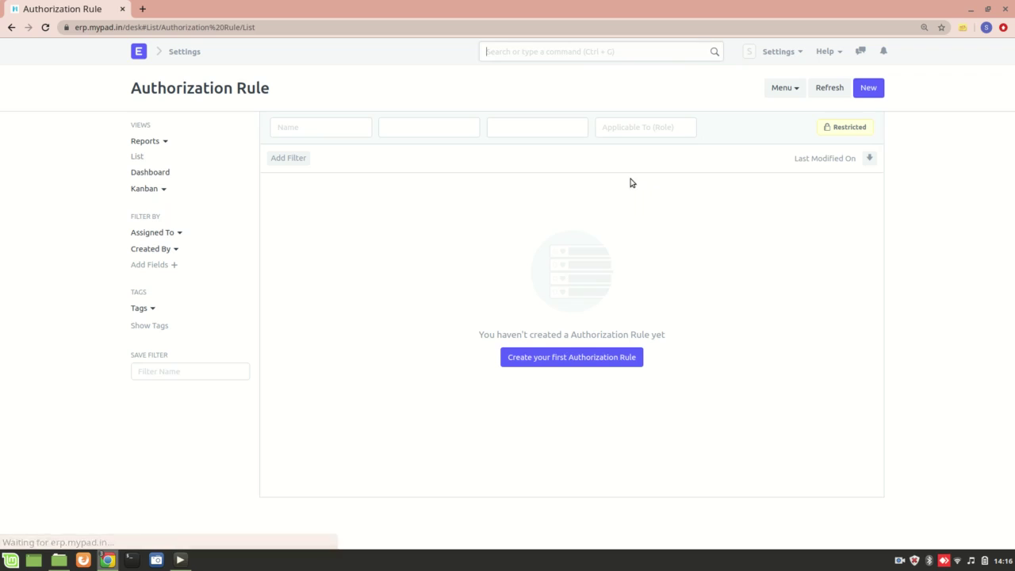
click(540, 354)
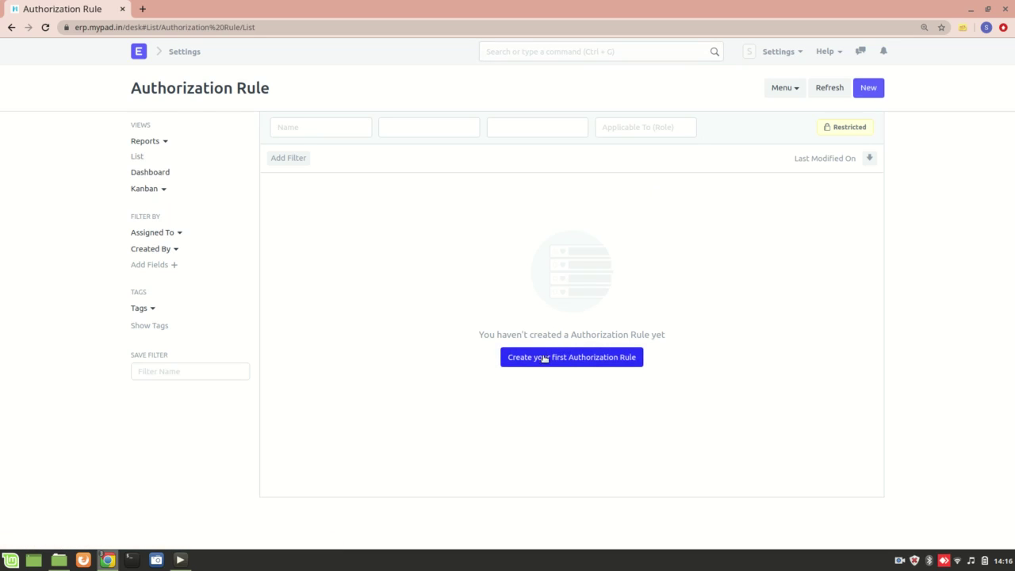
click(540, 356)
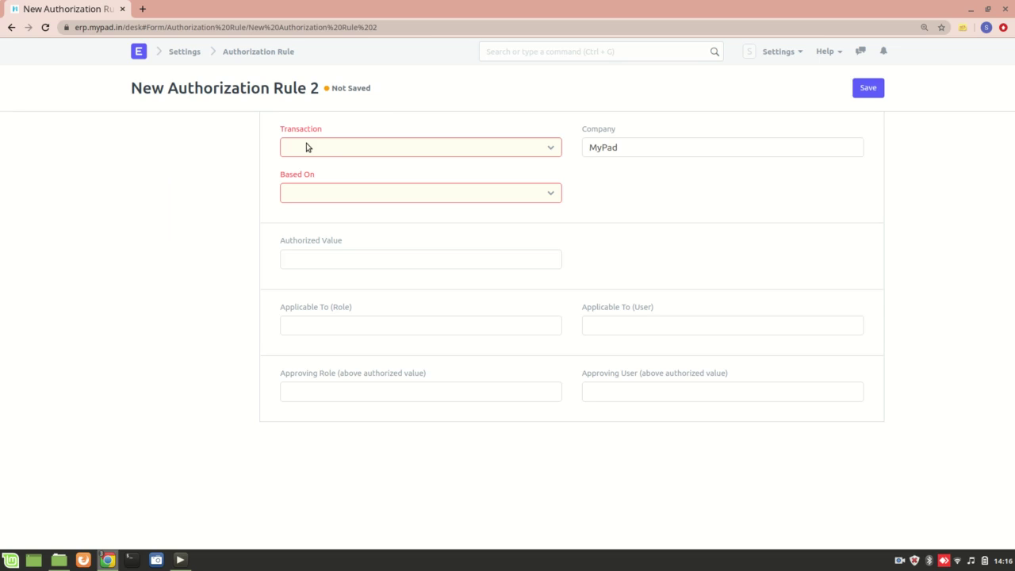
- Set Transaction to Sales Order, Based On to Grand Total, and Authorized Value to 5000
click(364, 145)
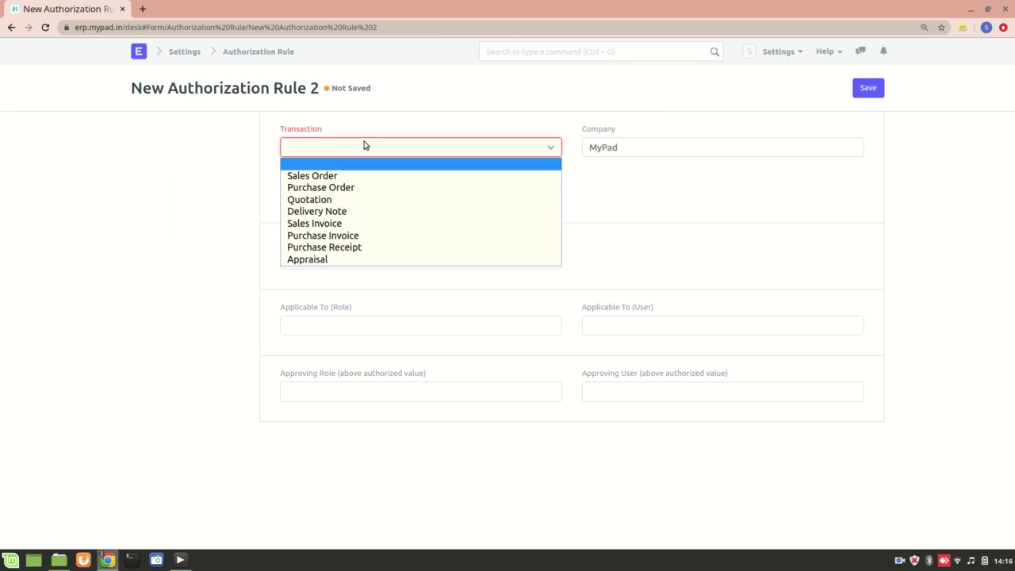
click(329, 176)
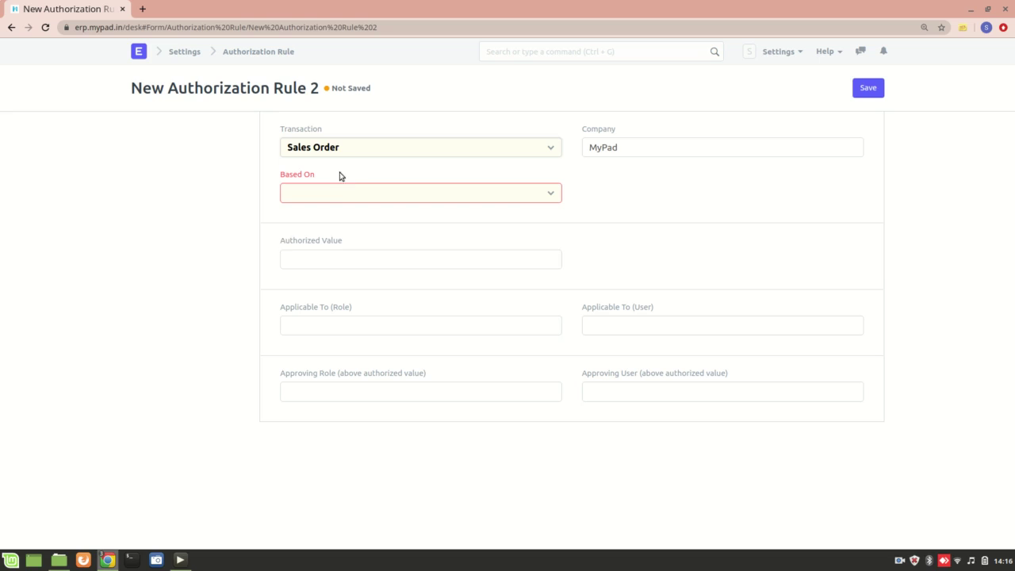
click(339, 191)
click(337, 222)
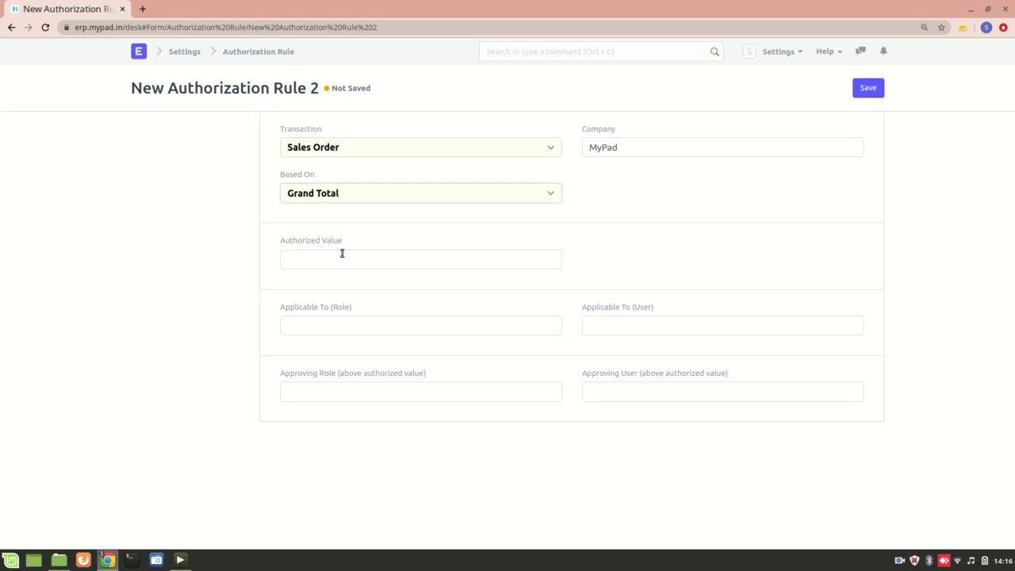
click(298, 262)
text(5000)
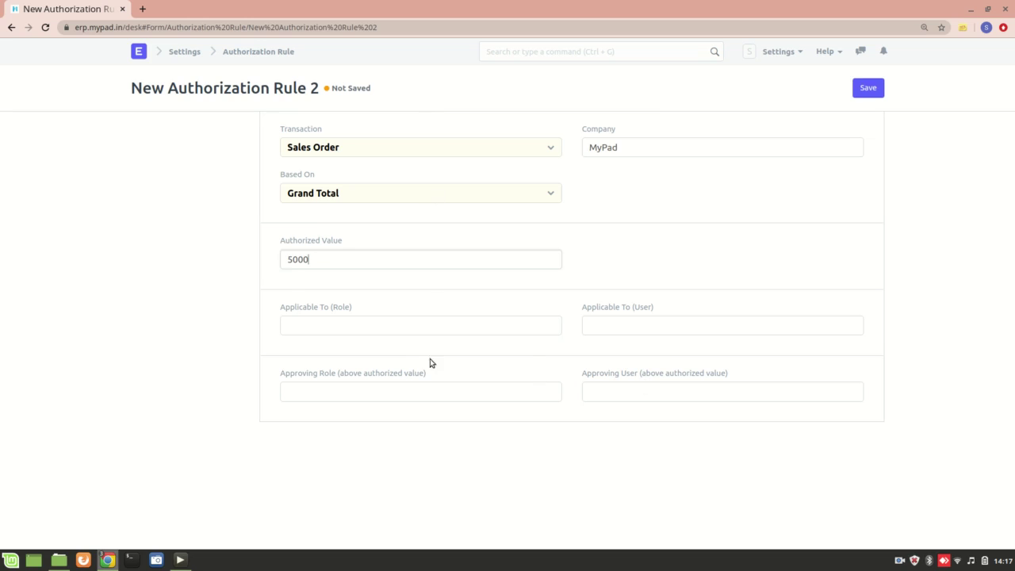
click(648, 148)
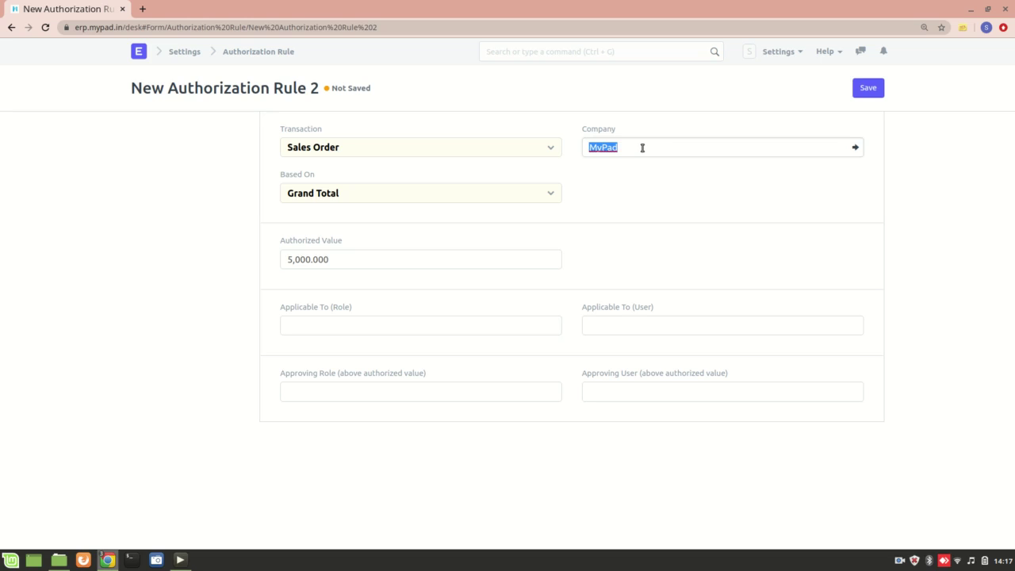
key(BackSpace)
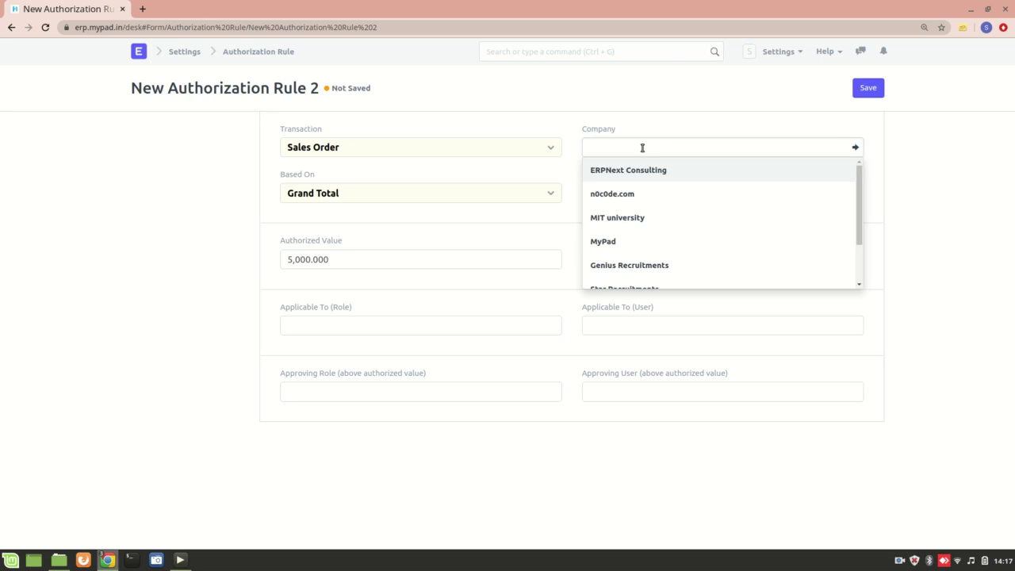
click(660, 247)
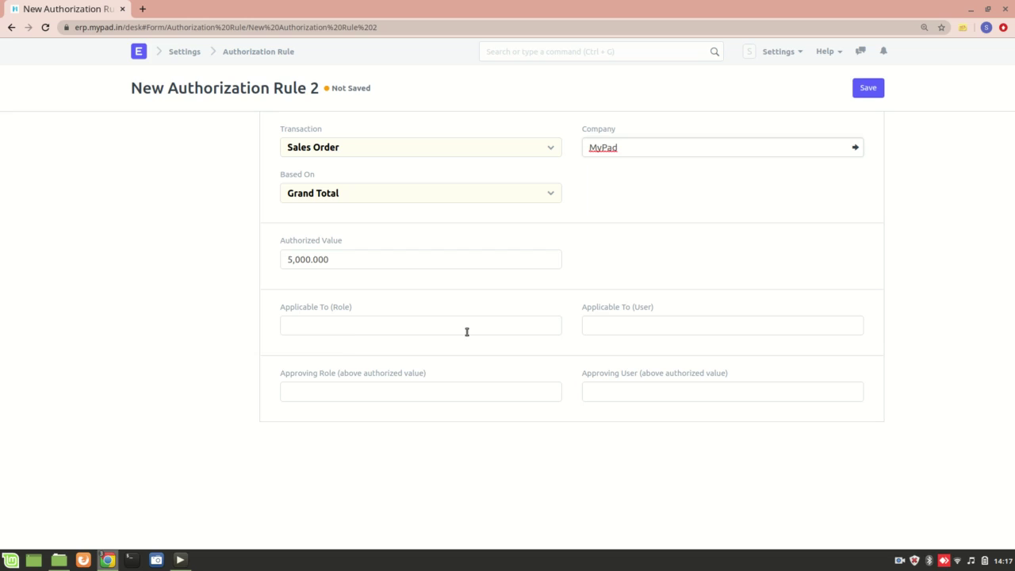
click(300, 324)
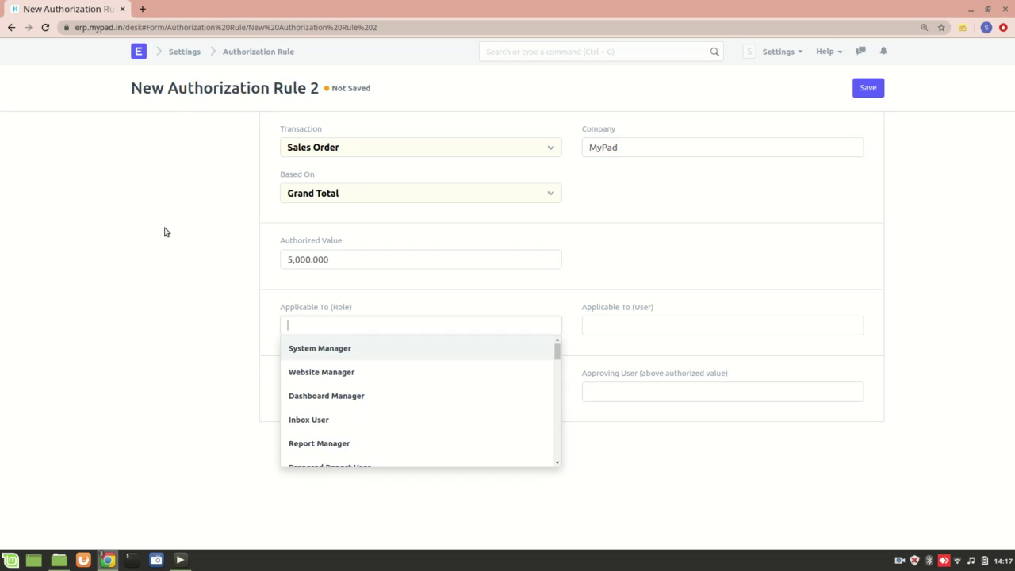
click(272, 323)
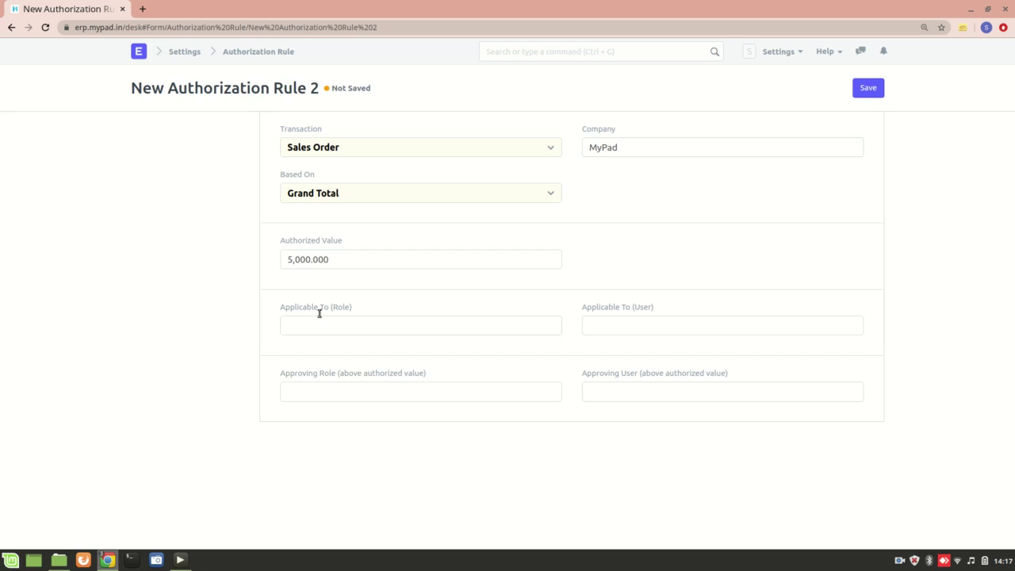
click(629, 324)
click(191, 311)
key(alt+Tab)
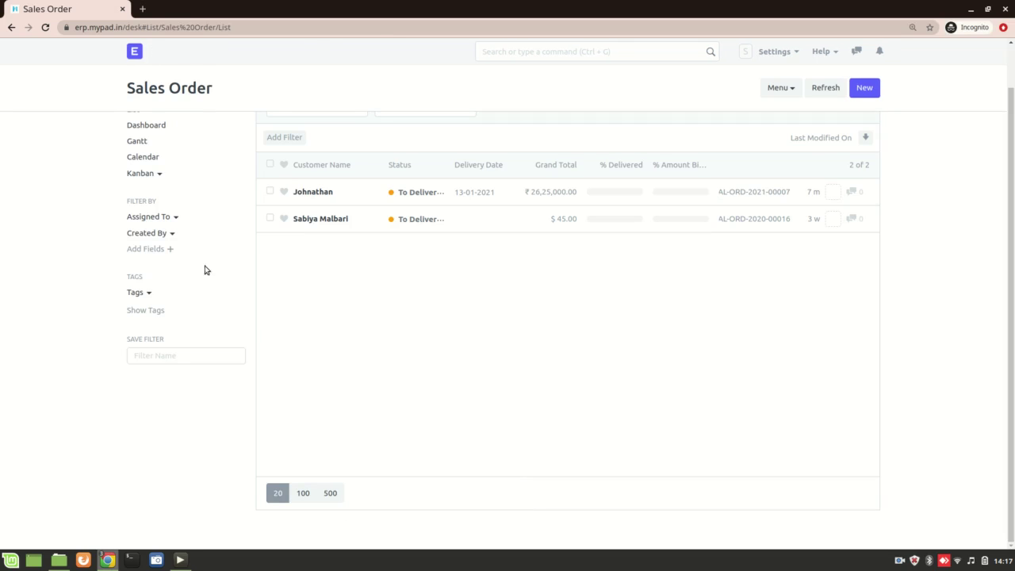
click(131, 50)
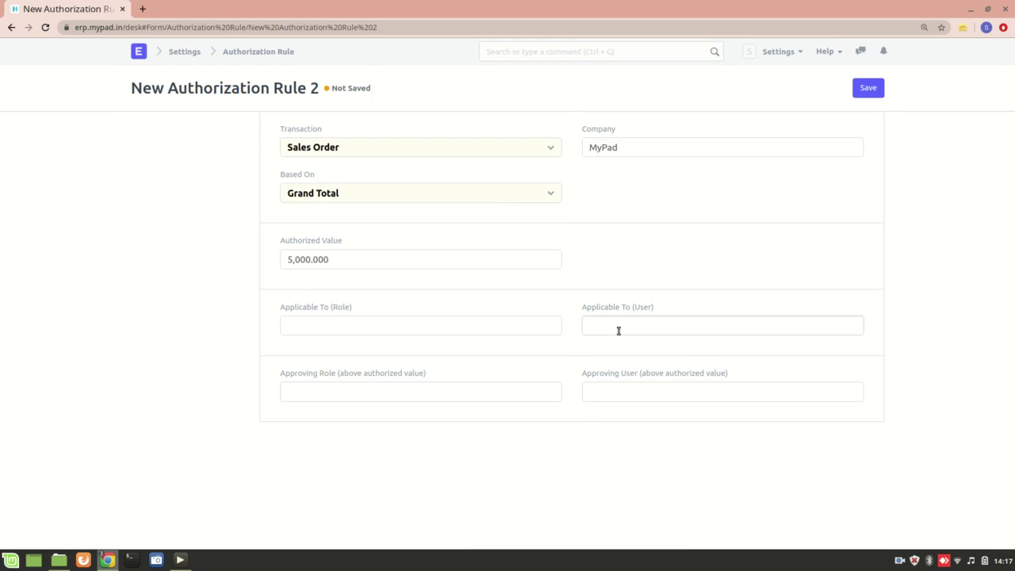
- Choose the user the rule applies to and set Approving Role to Sales Manager
text(sabiya)
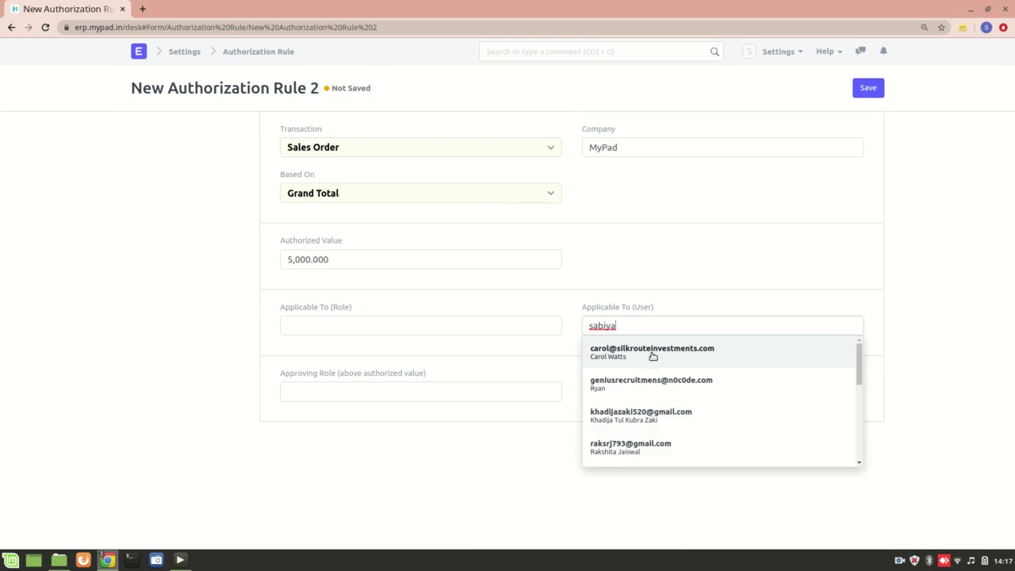
click(653, 380)
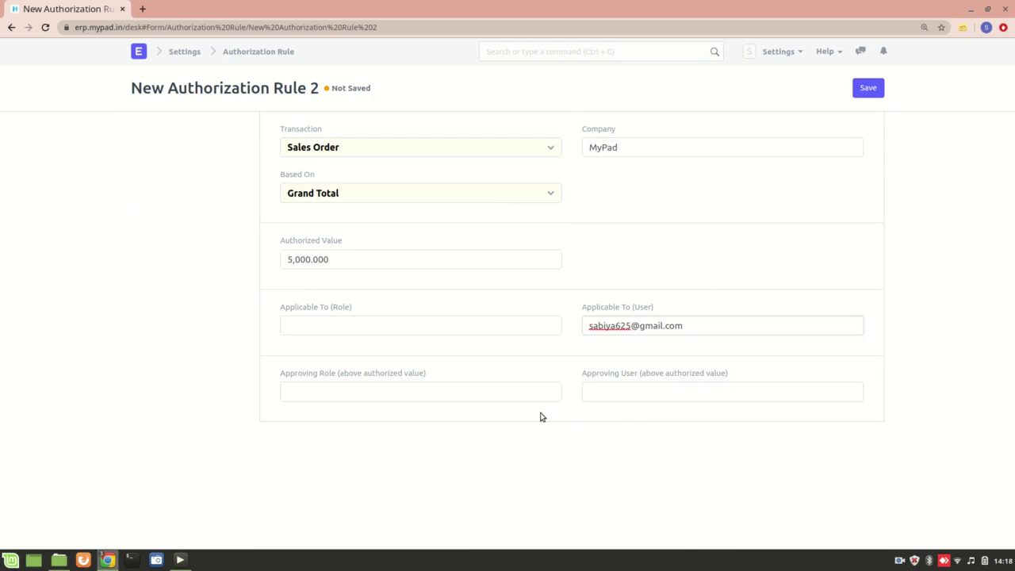
click(340, 393)
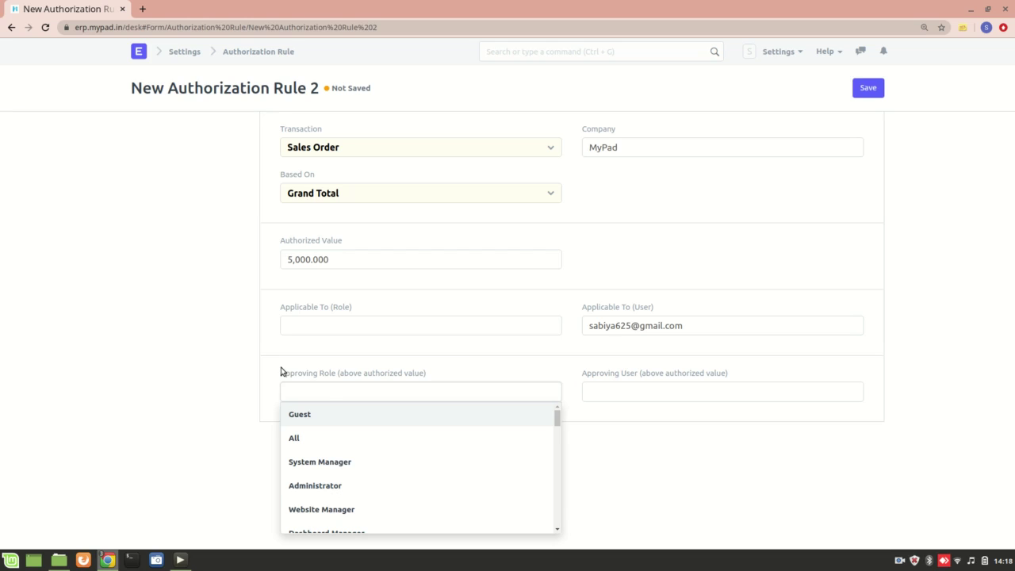
click(468, 368)
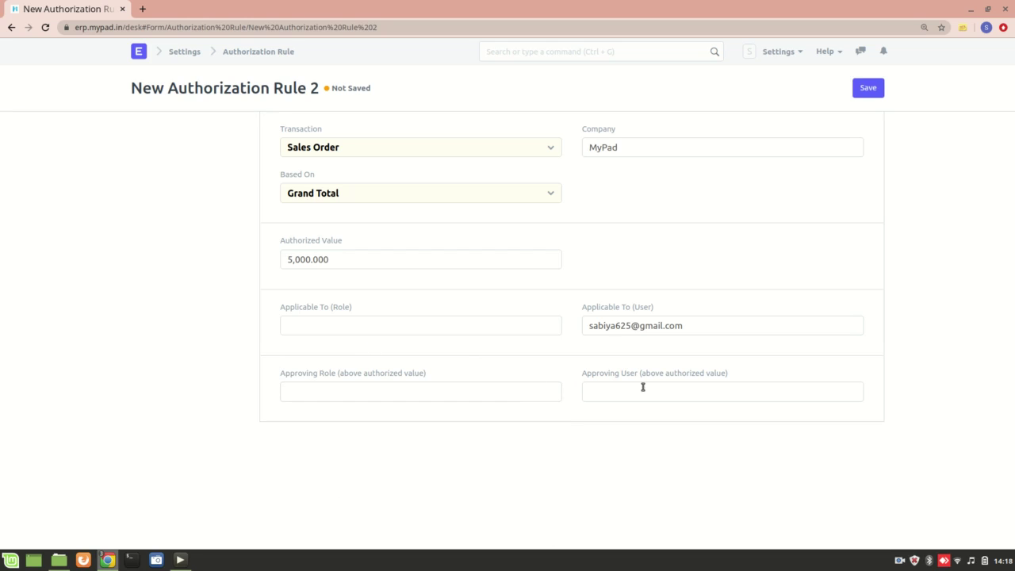
click(510, 396)
text(sales mana)
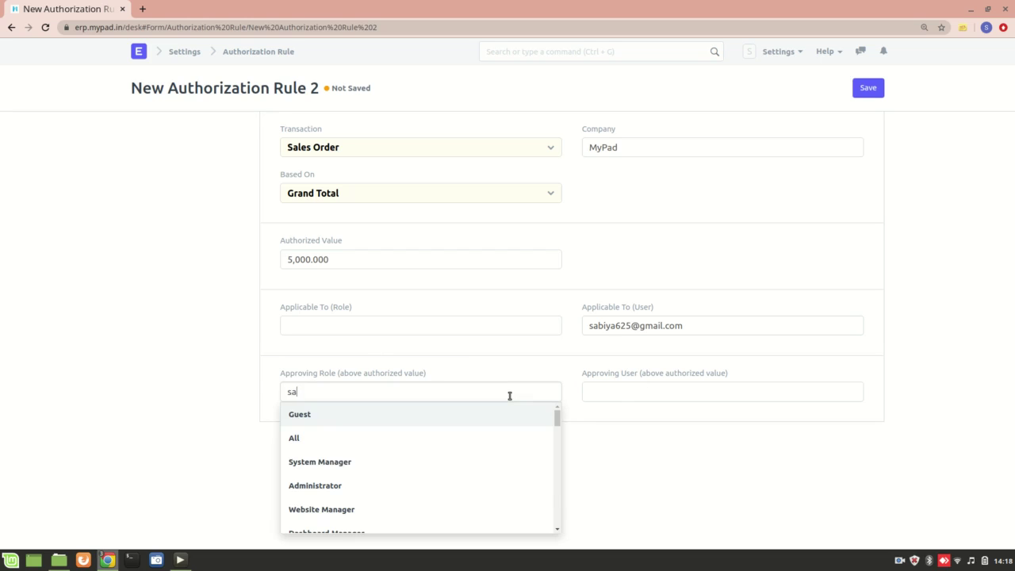
click(452, 414)
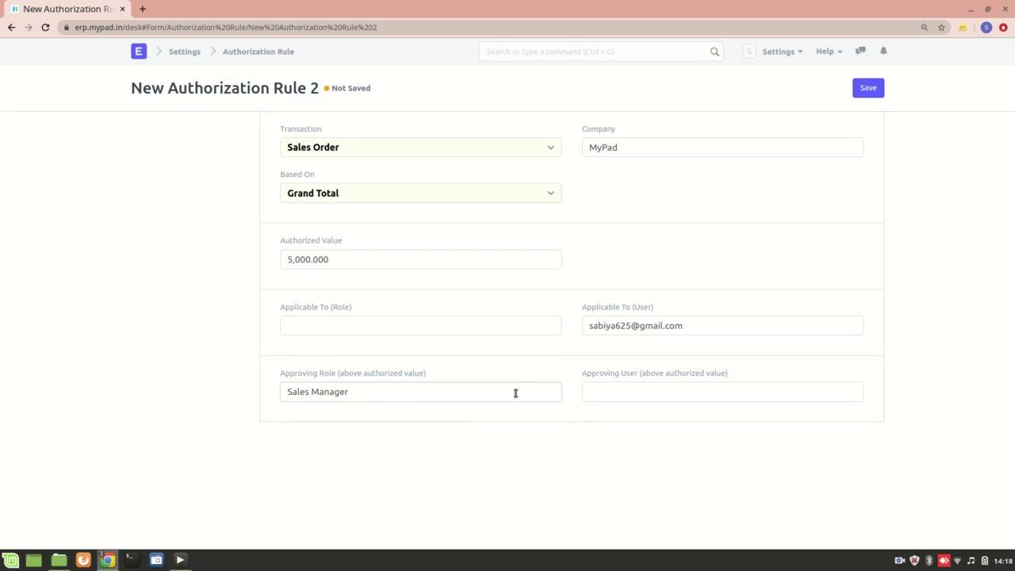
- Pick the approving user and save the rule as HR-ARU-00001
click(729, 388)
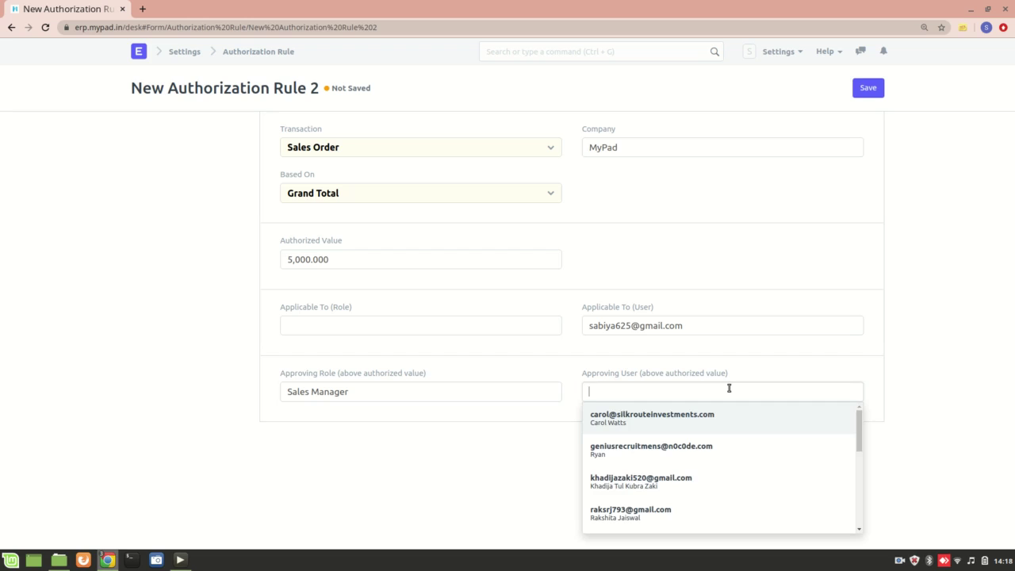
text(sabiya)
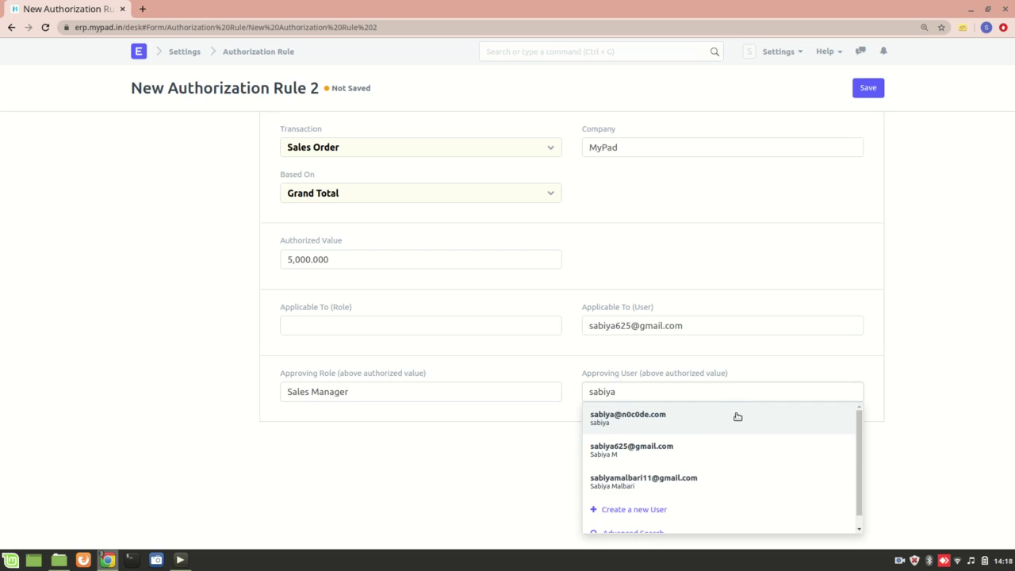
click(743, 475)
click(864, 88)
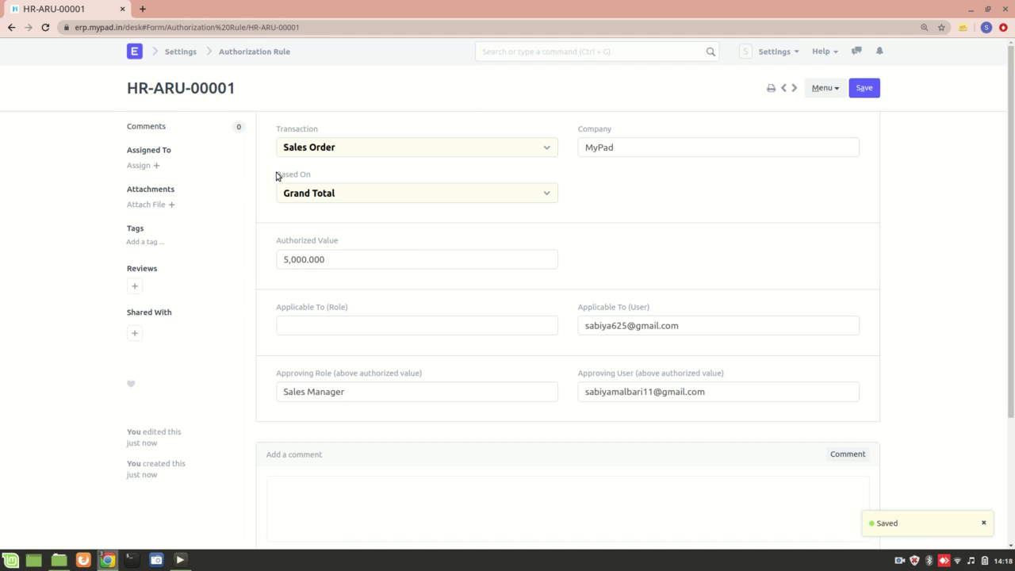
- In the other browser window, search 'sales' and create a new Sales Order from the Sales Order list
key(alt+Tab)
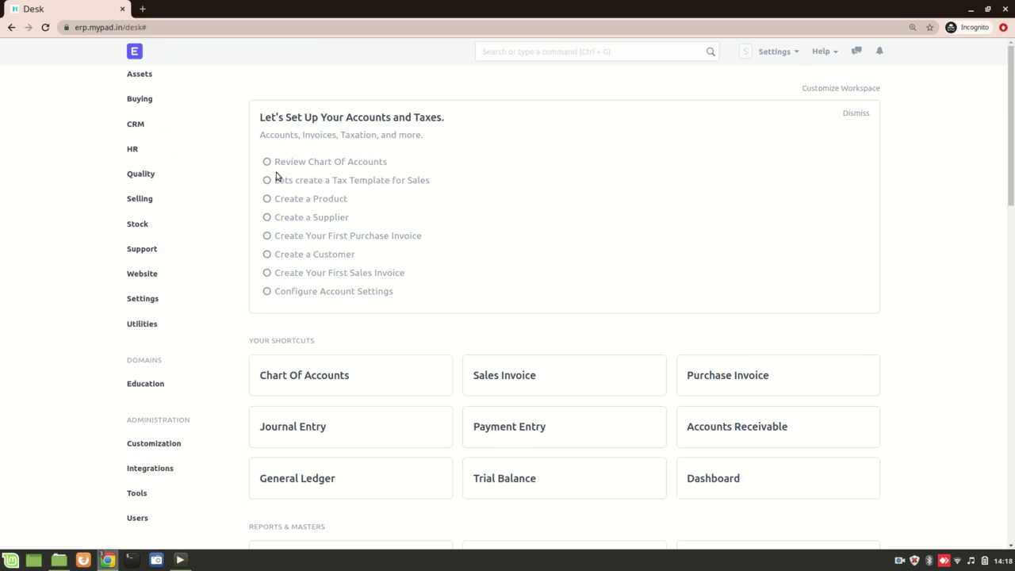
click(584, 54)
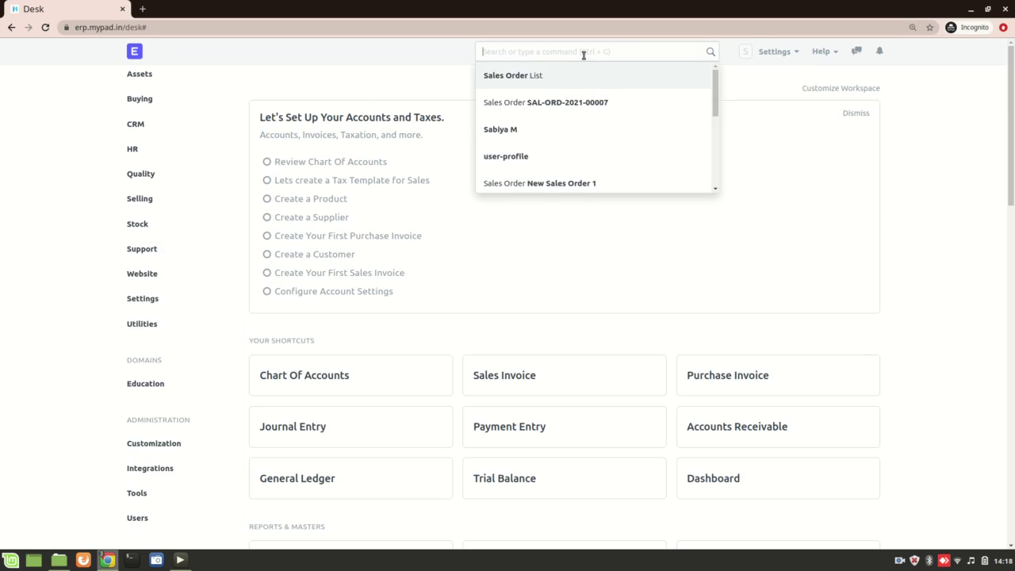
text(sales)
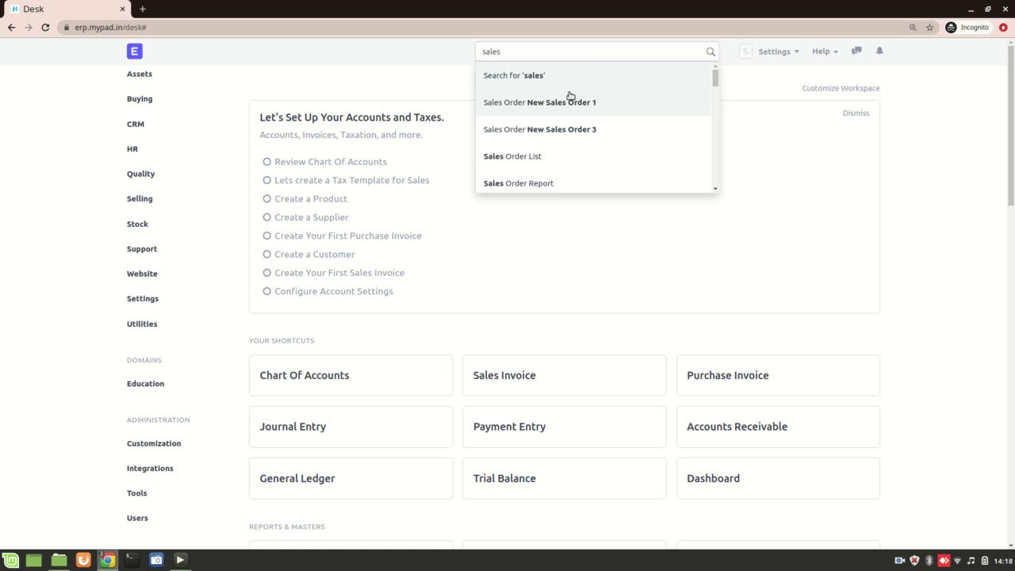
click(538, 155)
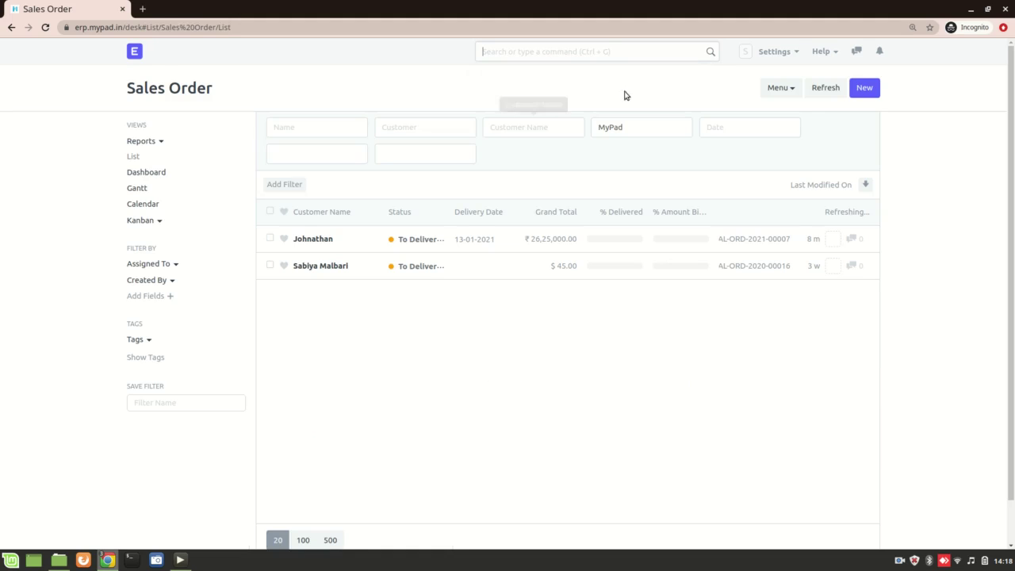
click(862, 87)
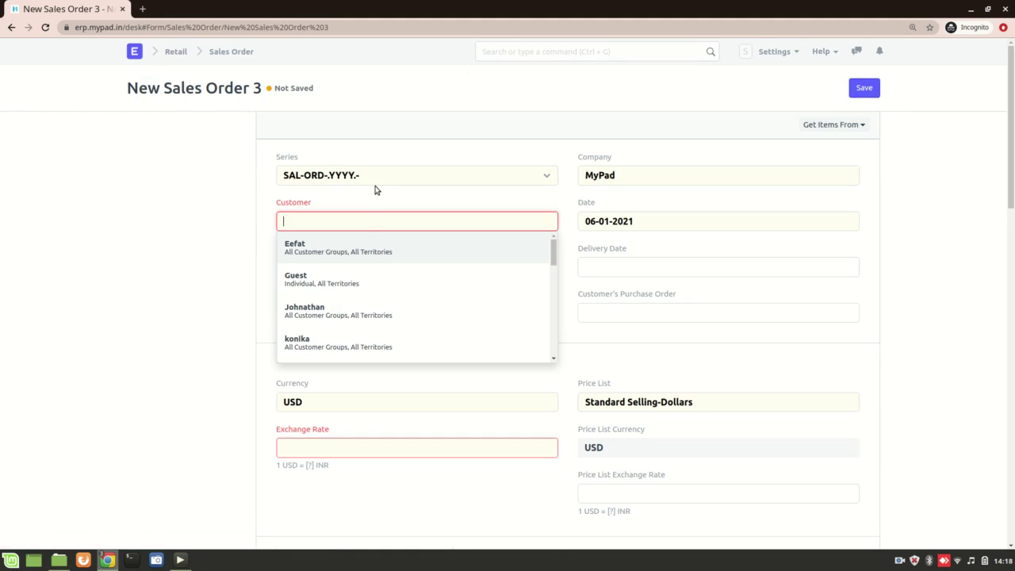
- Pick the customer and add 3D character Pack-RED as the first item
click(339, 309)
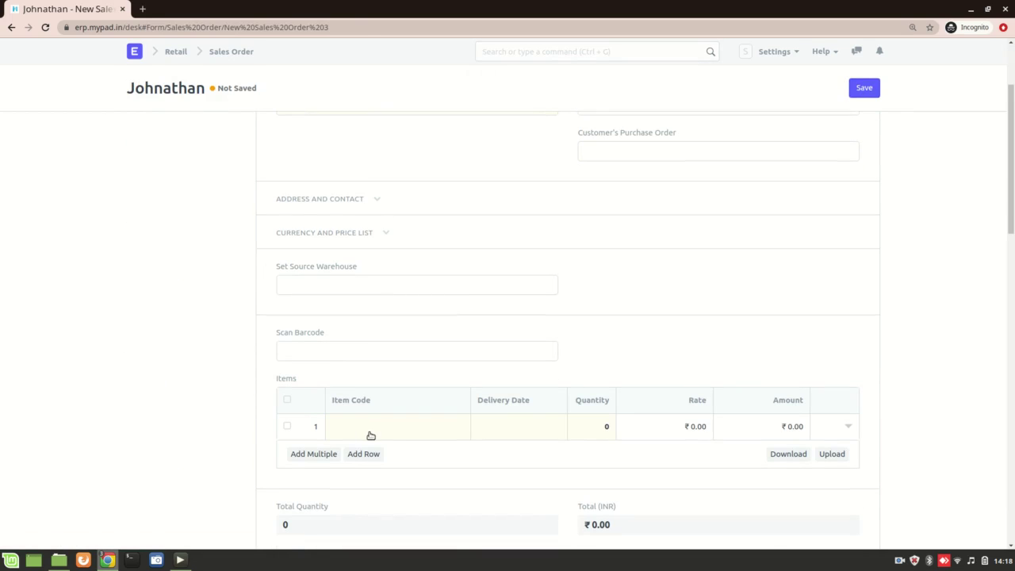
click(370, 432)
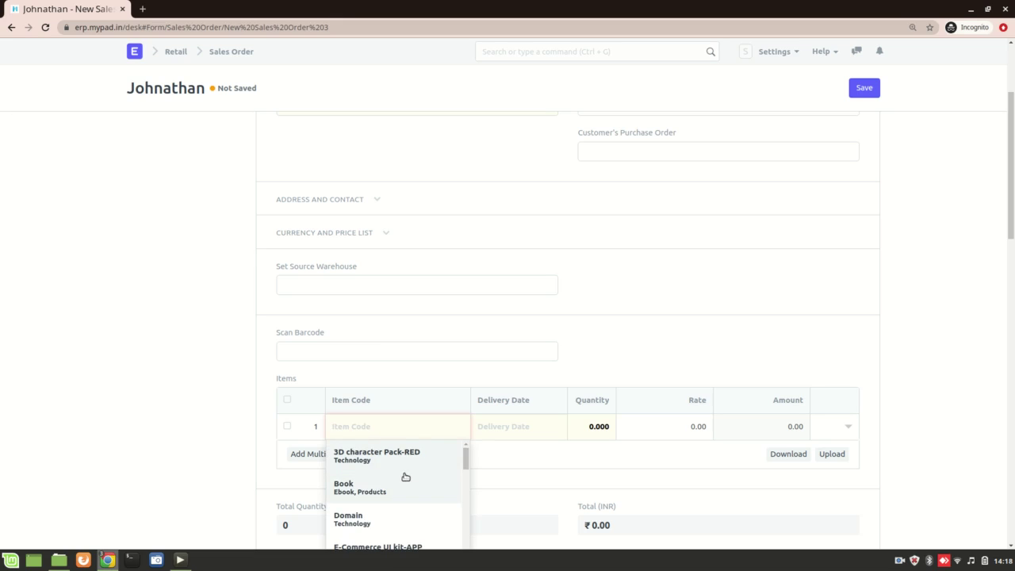
scroll(405, 468, down, 1)
click(405, 449)
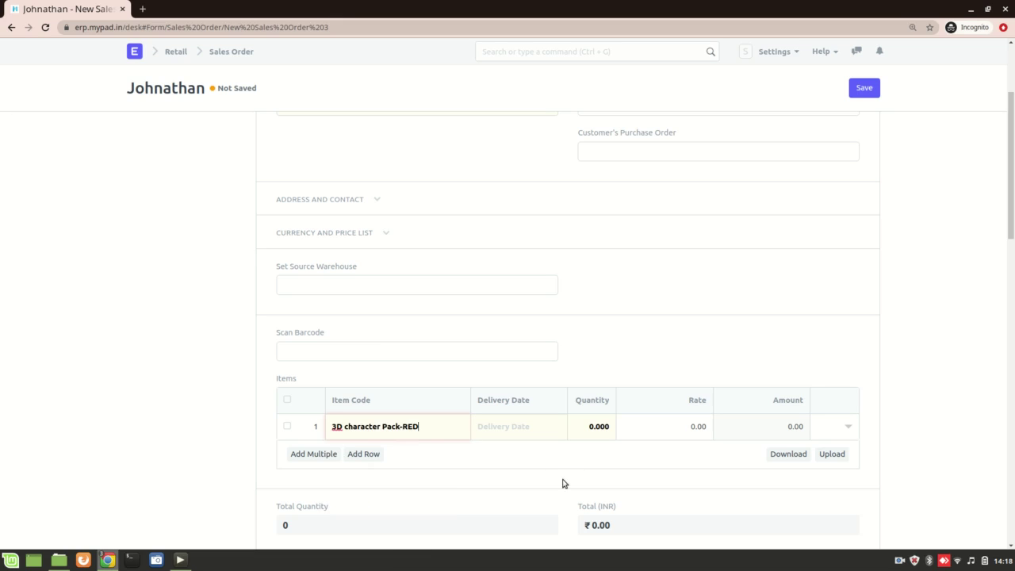
- Set the item's delivery date to 07-01-2021 and quantity to 20, totalling 1,05,000.00
click(521, 431)
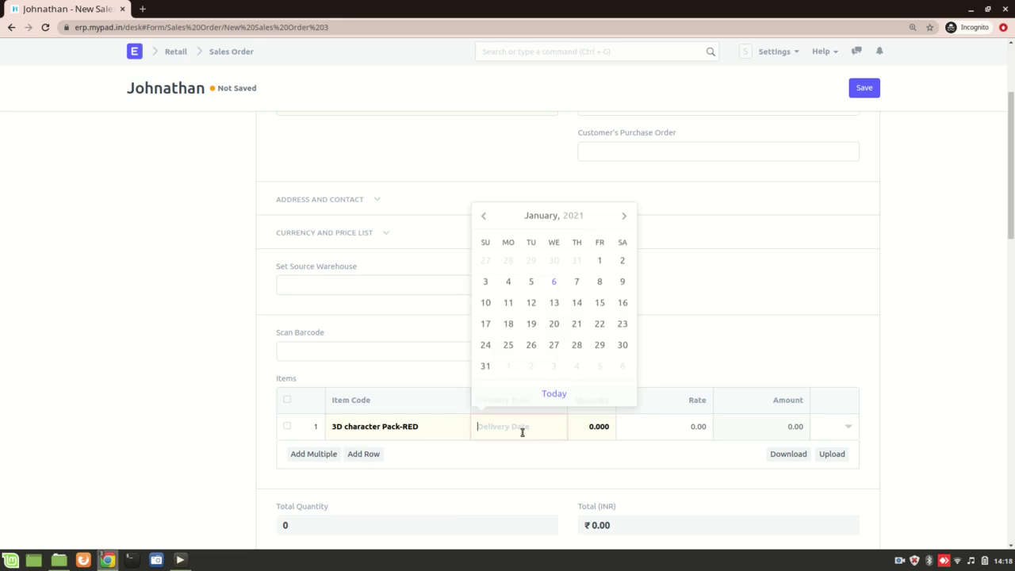
click(578, 280)
click(676, 426)
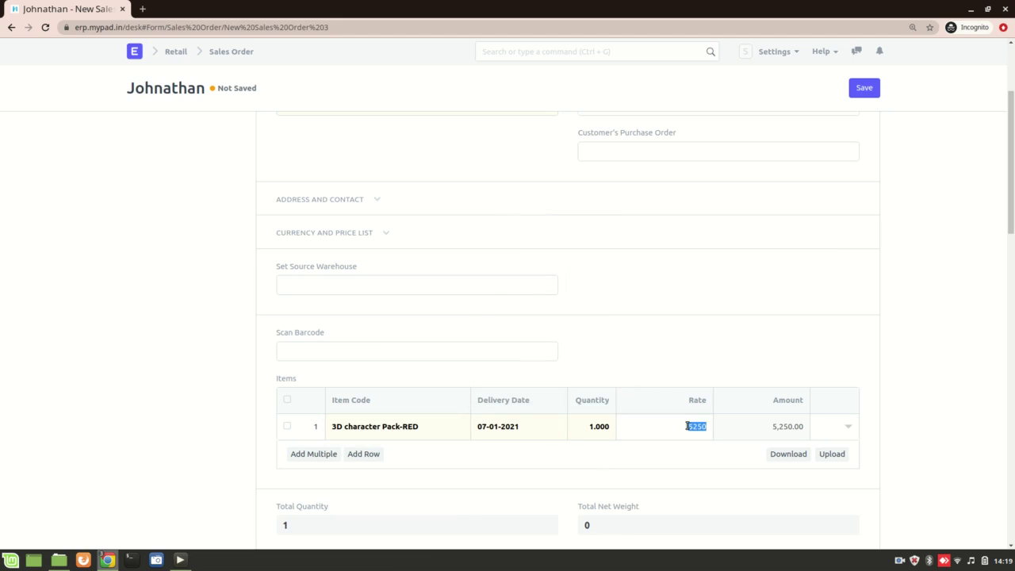
click(605, 426)
text(20)
click(657, 388)
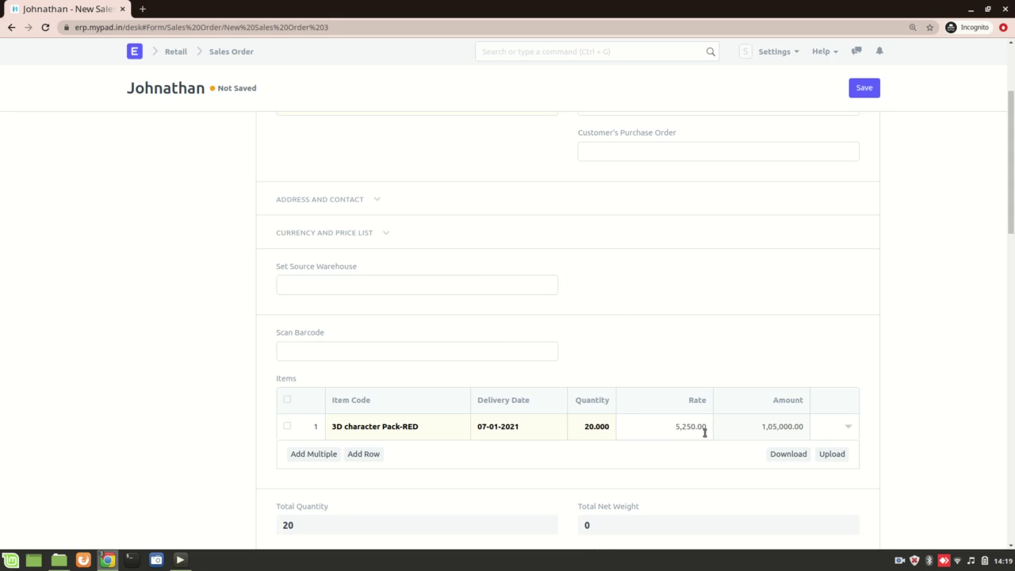